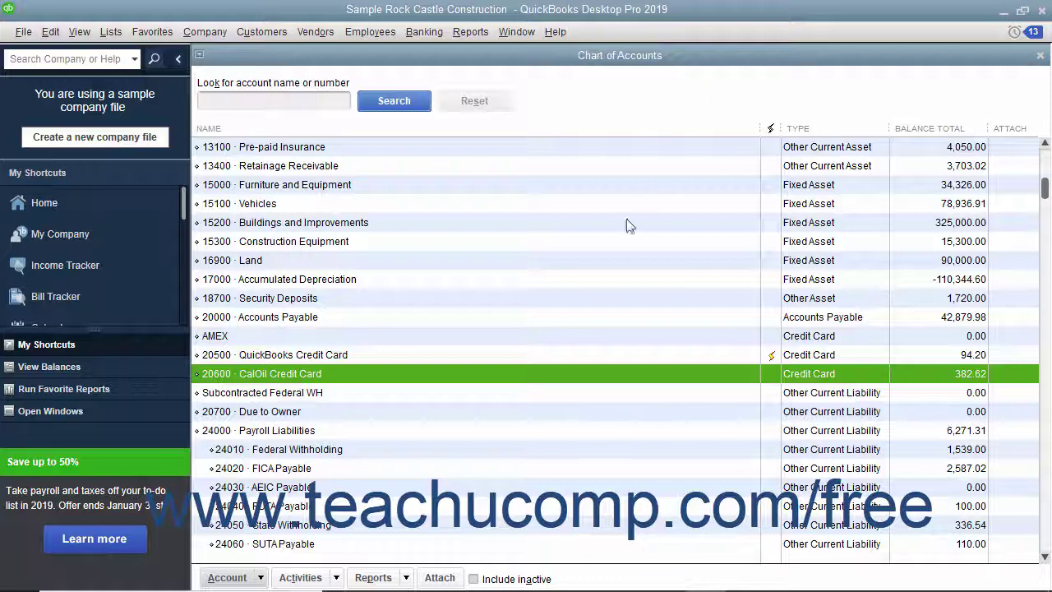
# Open the 20600 CalOil Credit Card register from the Chart of Accounts.
pyautogui.doubleClick(368, 372)
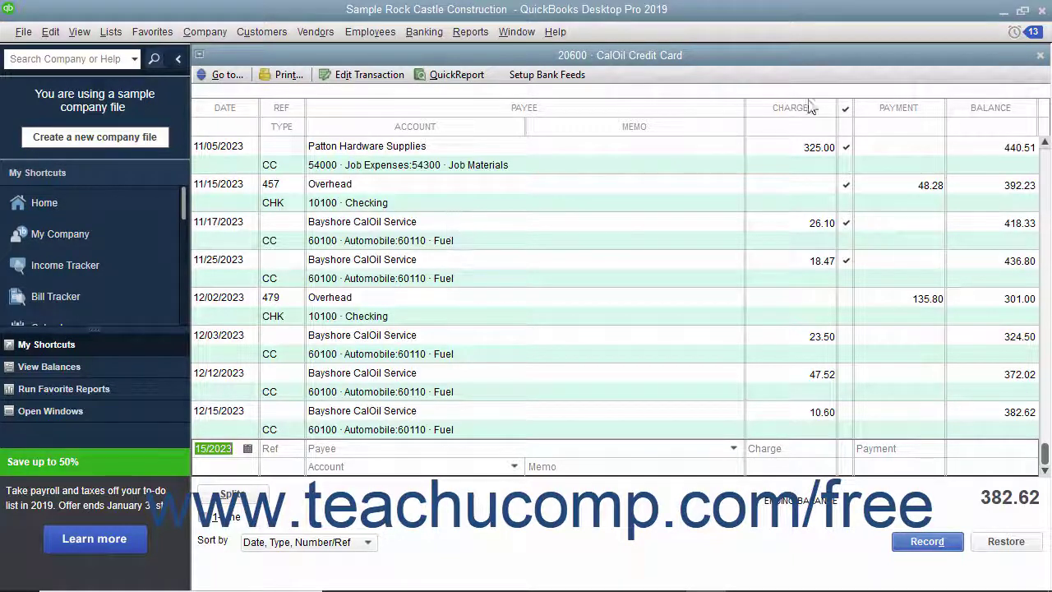
# Close the CalOil Credit Card register, leaving its balance at 382.62.
pyautogui.click(1040, 55)
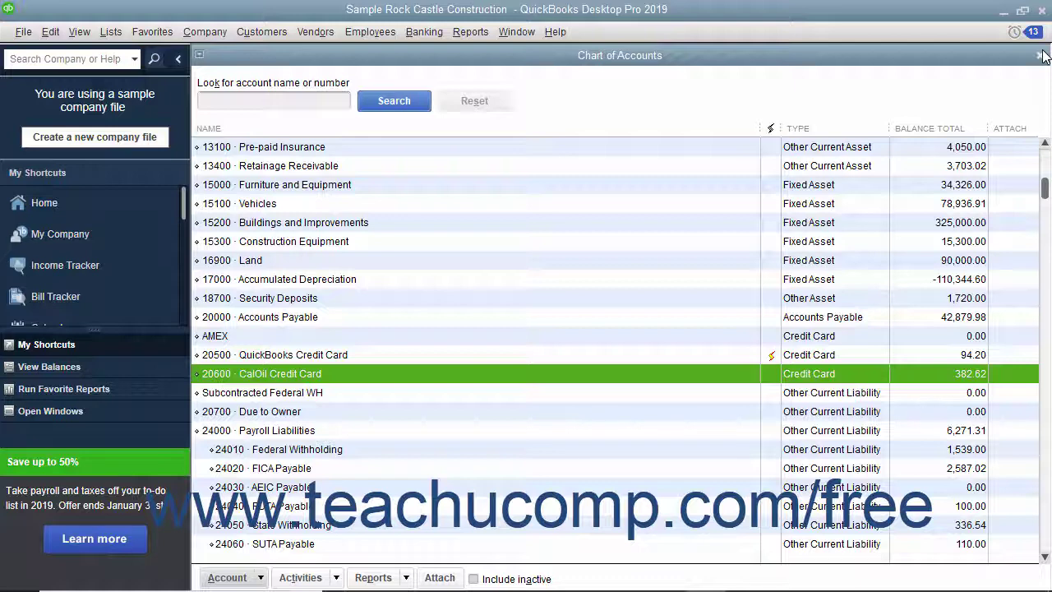
# Open Enter Credit Card Charges for CalOil Credit Card, keeping it a Purchase/Charge.
pyautogui.click(411, 33)
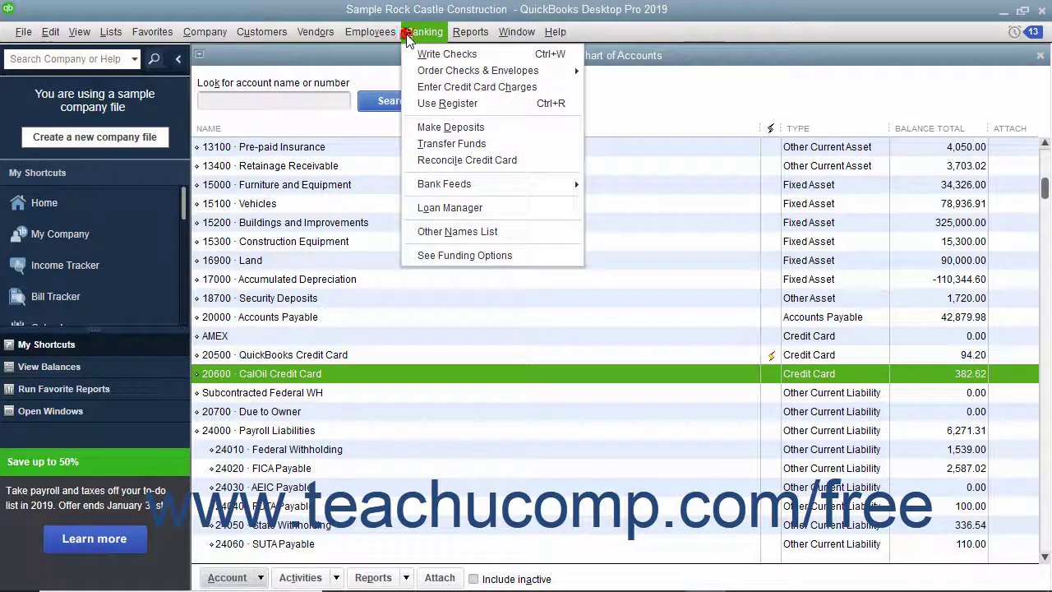
pyautogui.click(437, 87)
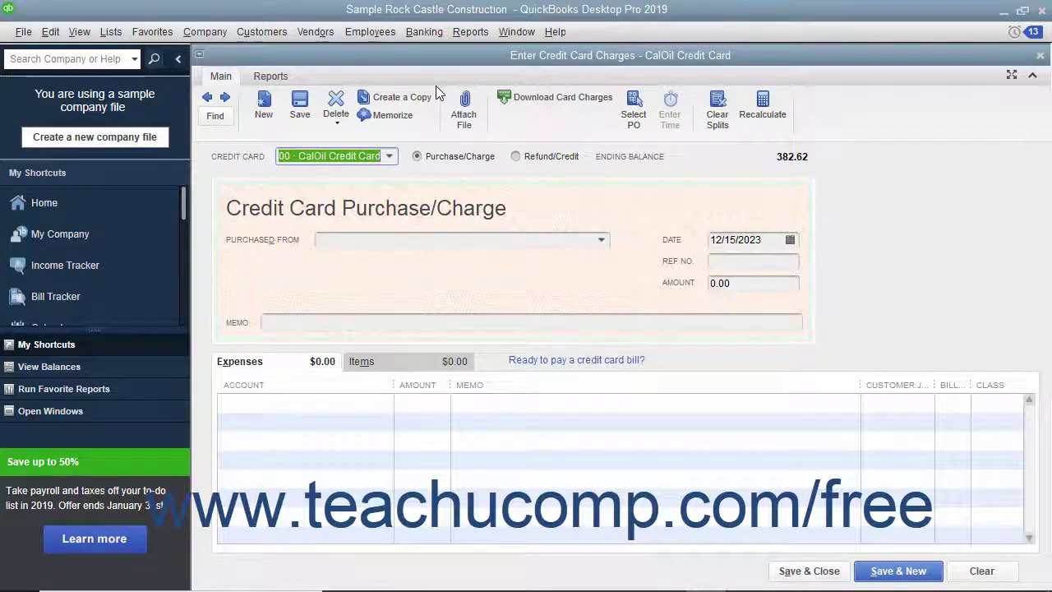
pyautogui.click(387, 159)
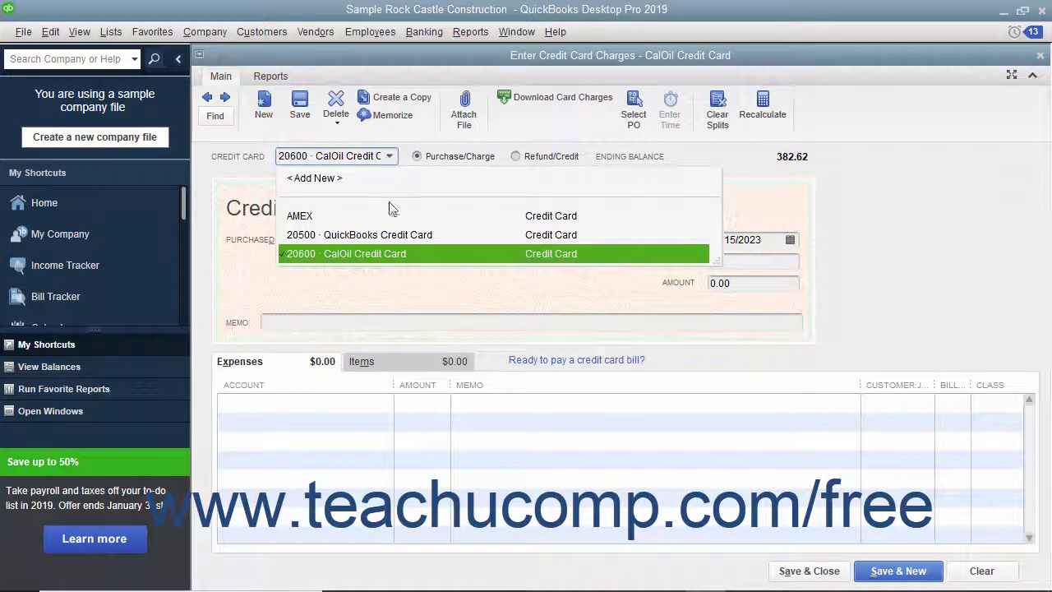
pyautogui.click(379, 255)
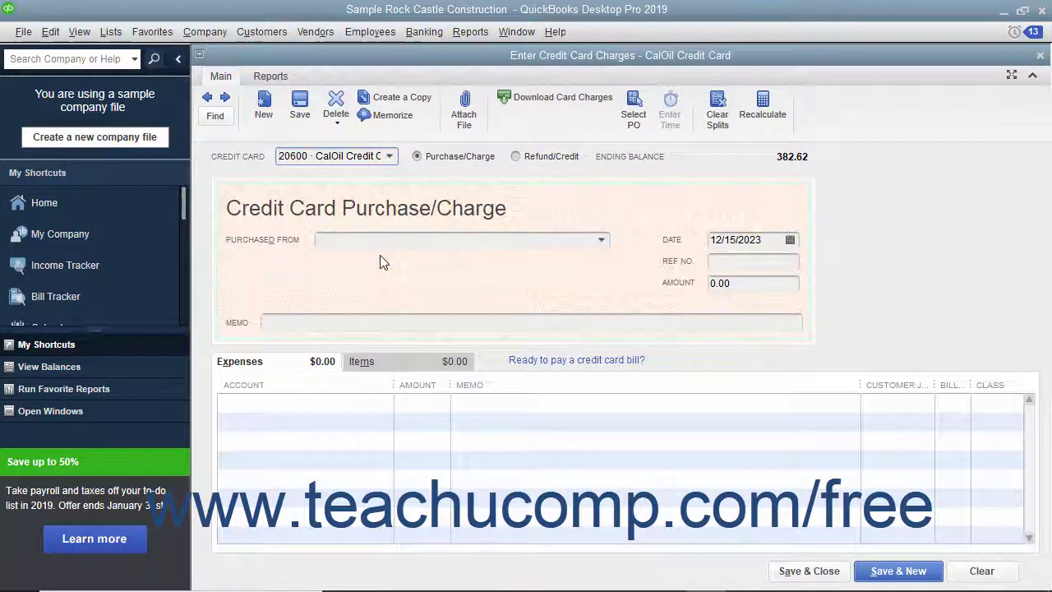
pyautogui.click(448, 162)
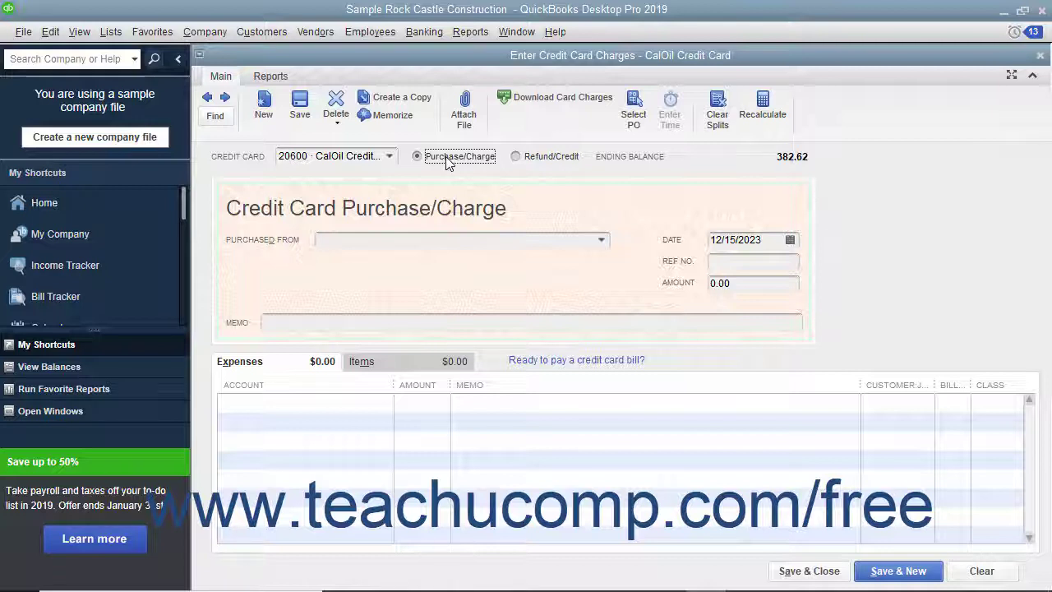
pyautogui.click(518, 158)
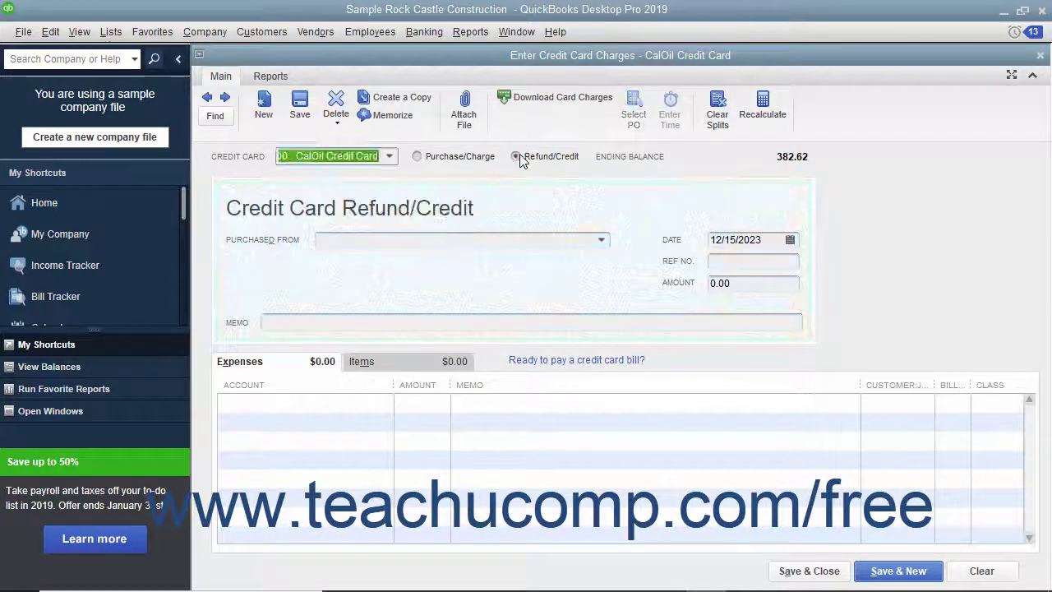
pyautogui.click(462, 157)
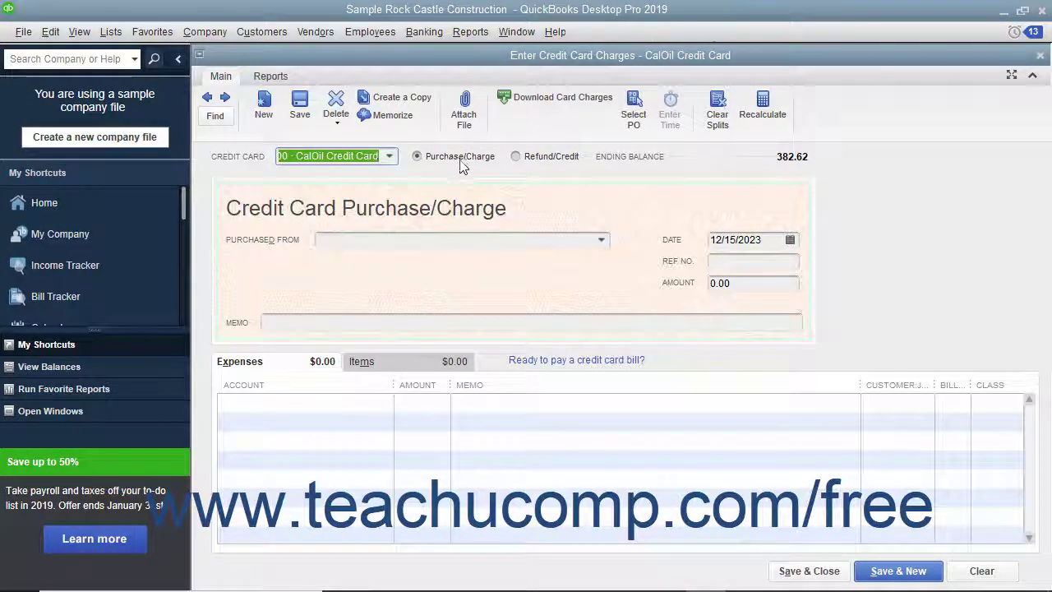
pyautogui.click(601, 240)
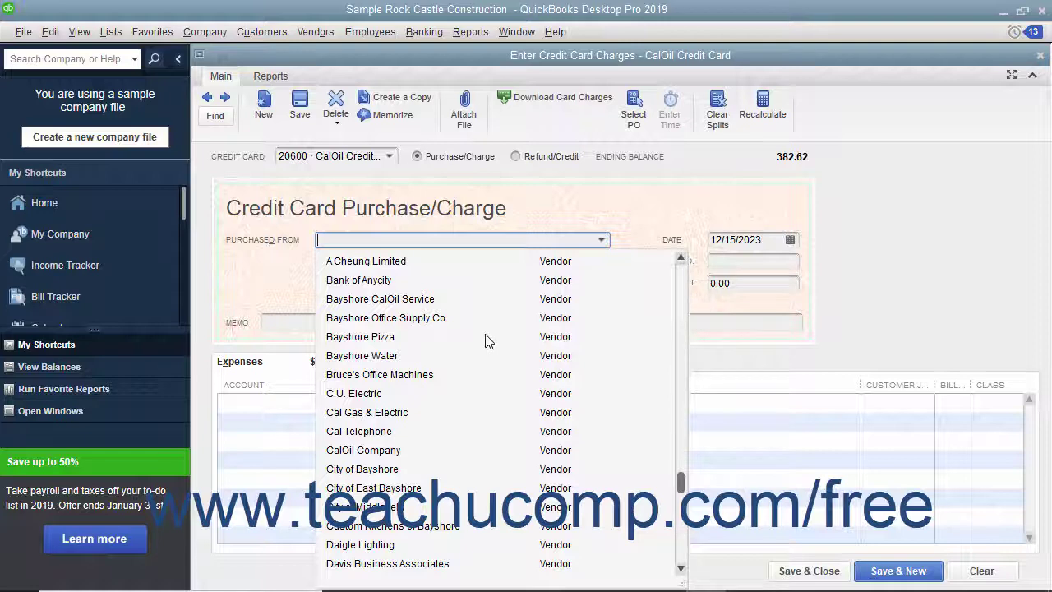
# Enter Bayshore CalOil Service as vendor, date 12/18/2023, and amount 20.00.
pyautogui.click(414, 300)
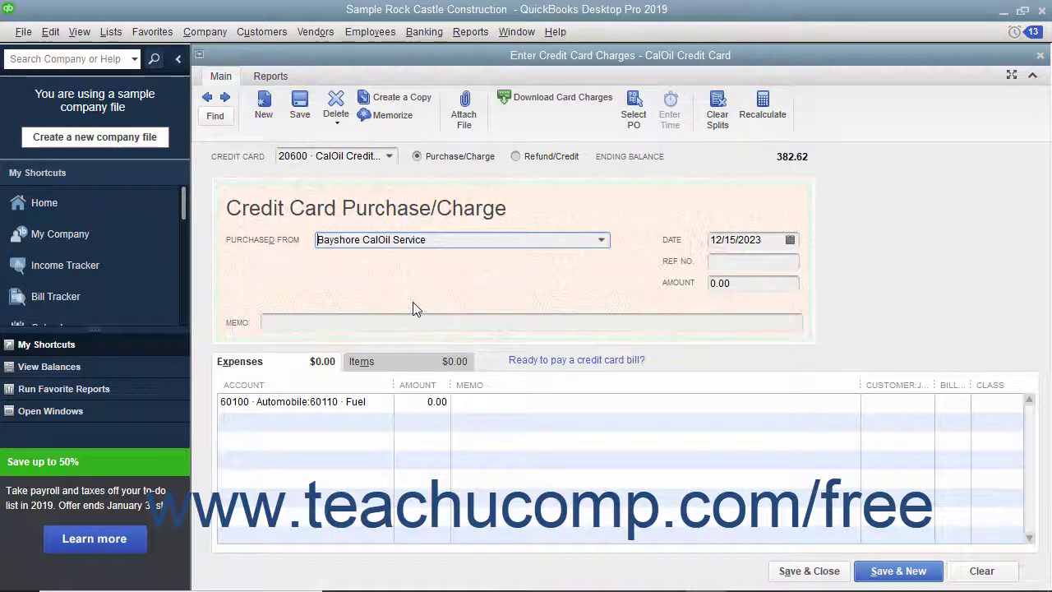
pyautogui.click(790, 239)
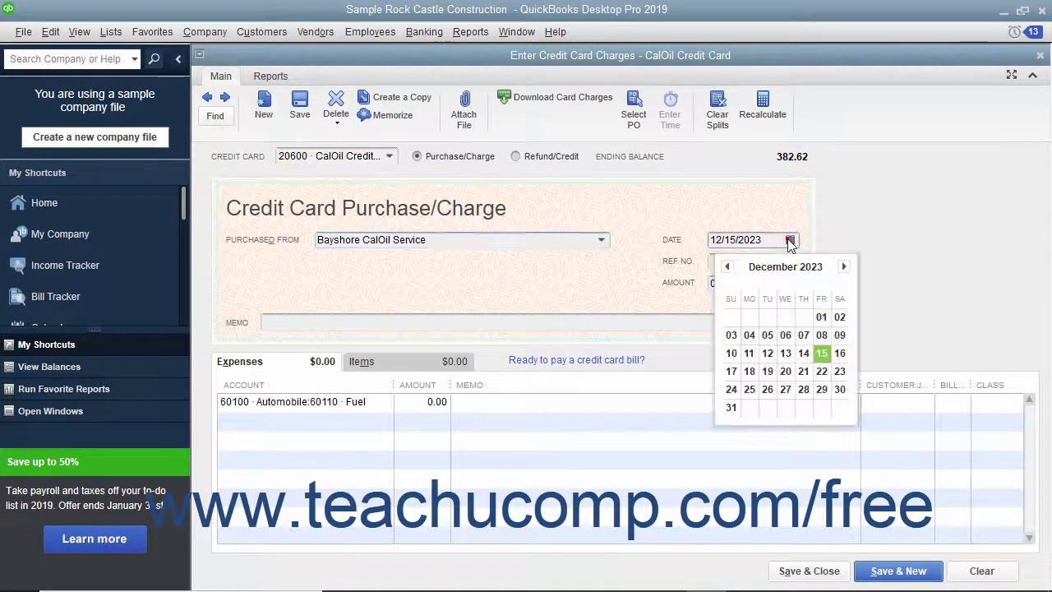
pyautogui.click(750, 371)
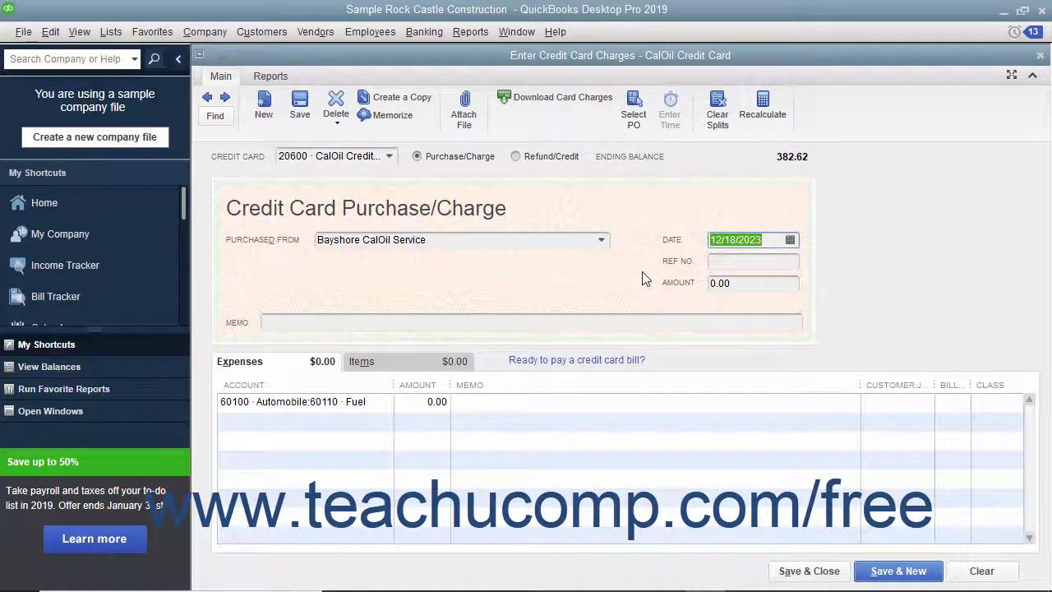
pyautogui.click(720, 263)
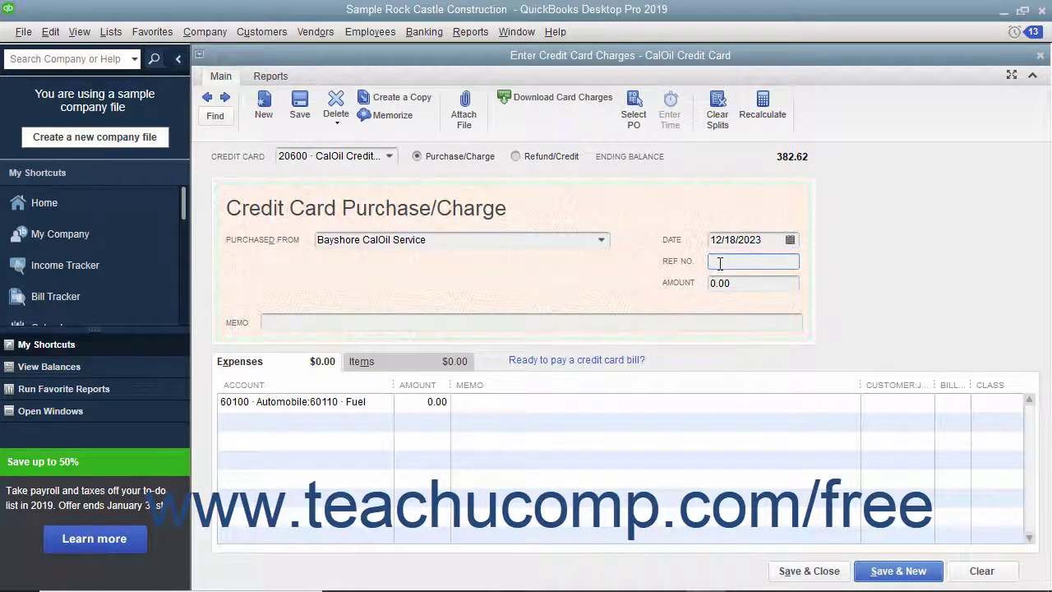
pyautogui.click(723, 283)
pyautogui.write('20')
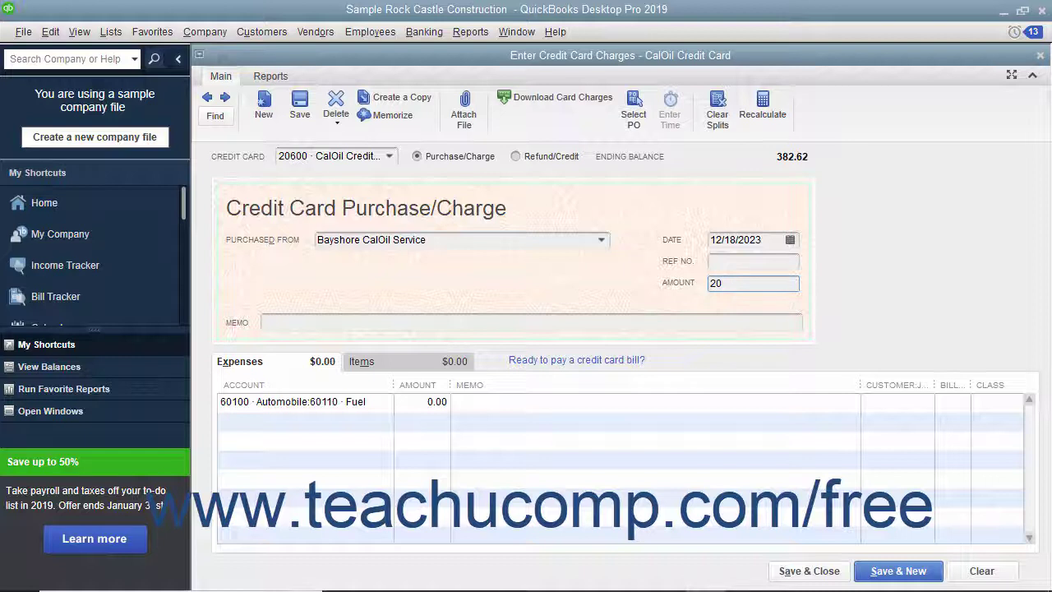
pyautogui.click(415, 320)
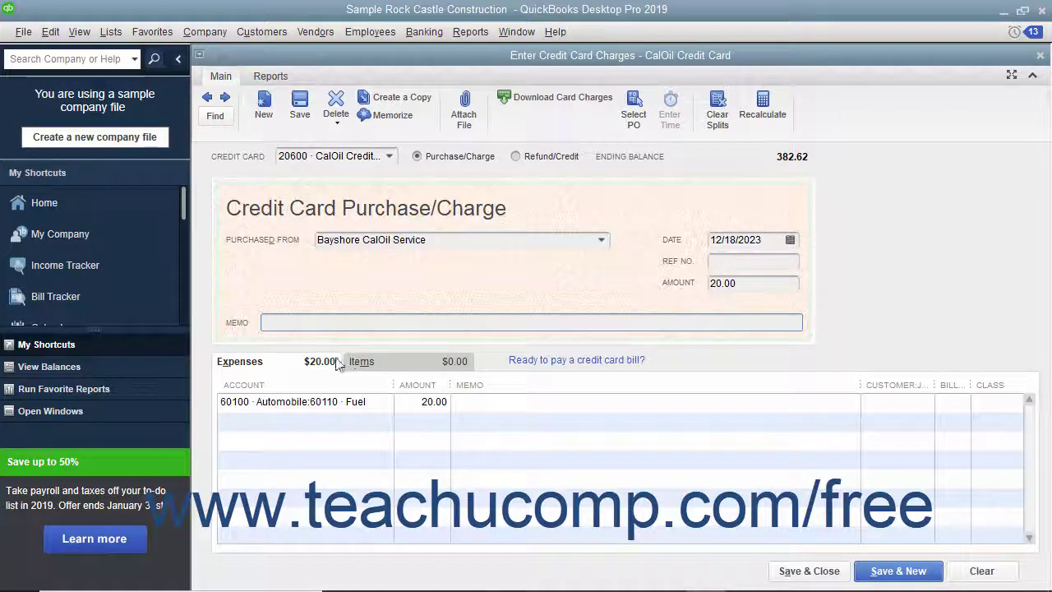
pyautogui.click(362, 402)
pyautogui.click(385, 402)
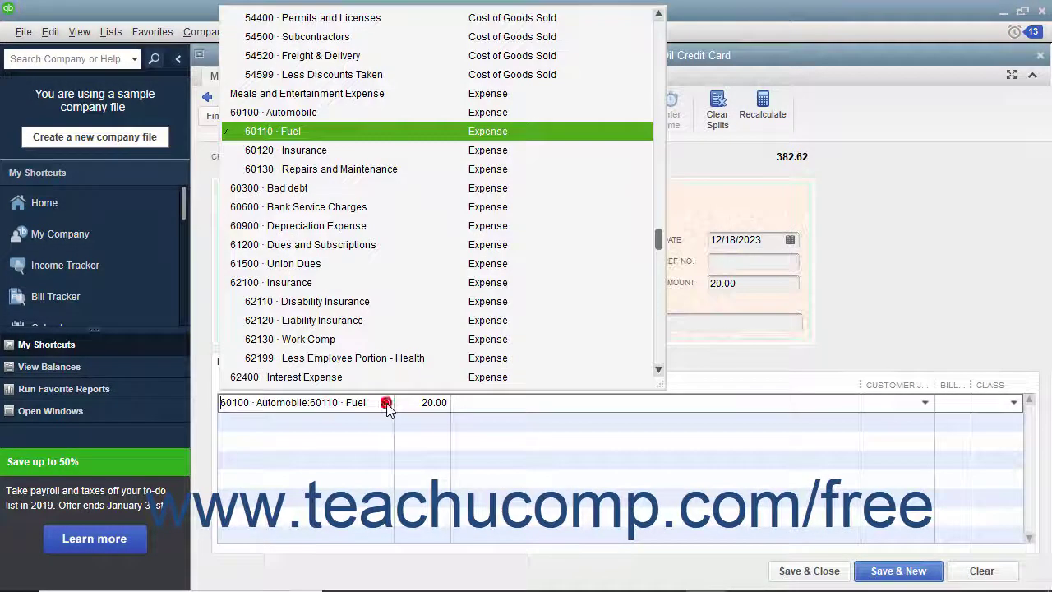
pyautogui.click(331, 131)
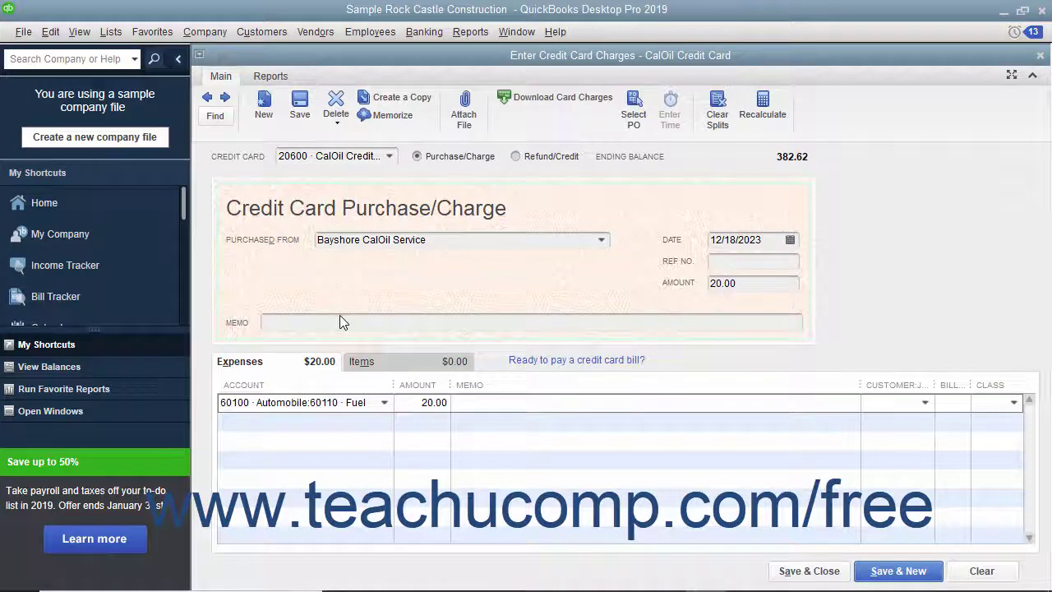
pyautogui.click(435, 403)
pyautogui.click(426, 402)
pyautogui.click(926, 404)
pyautogui.click(926, 403)
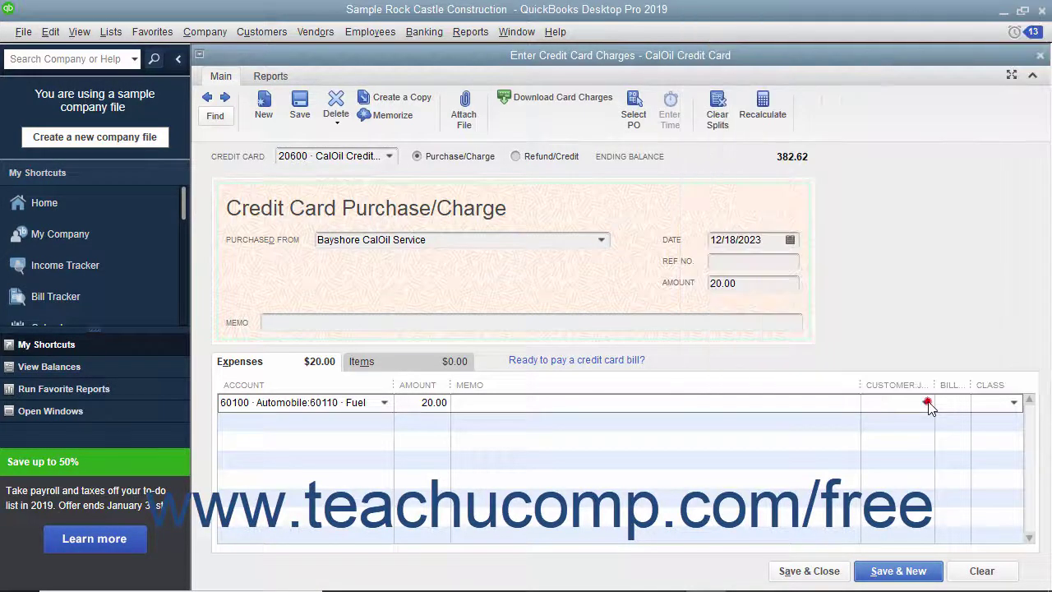
pyautogui.click(948, 402)
pyautogui.click(949, 404)
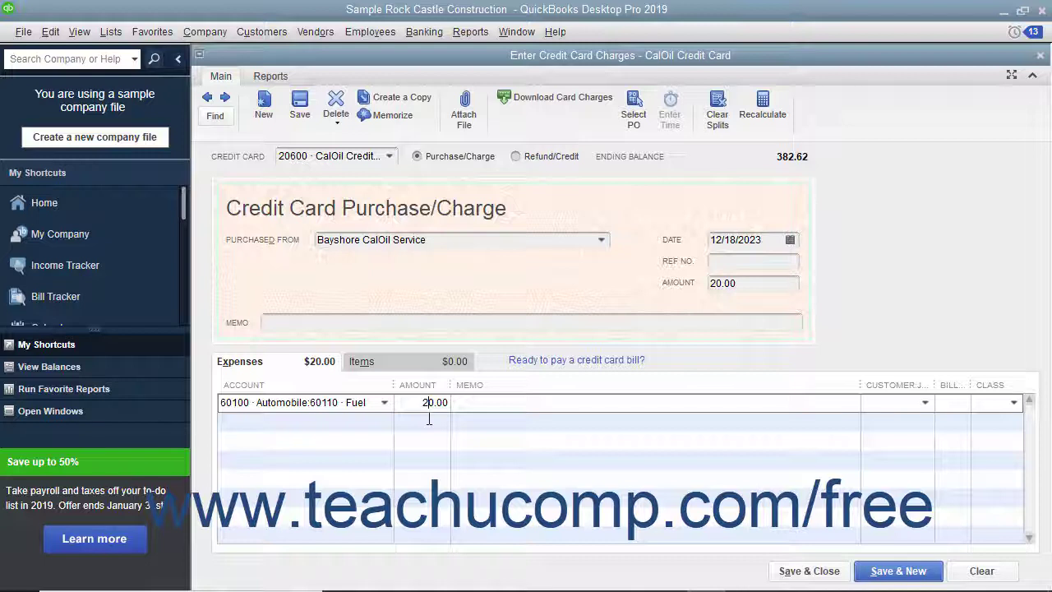
pyautogui.click(401, 362)
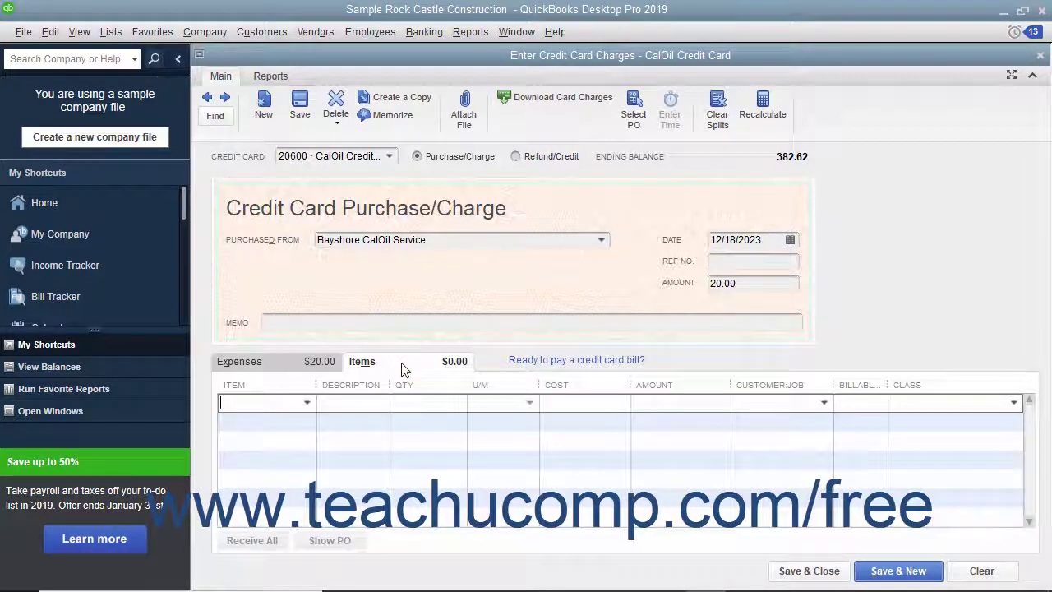
pyautogui.click(307, 403)
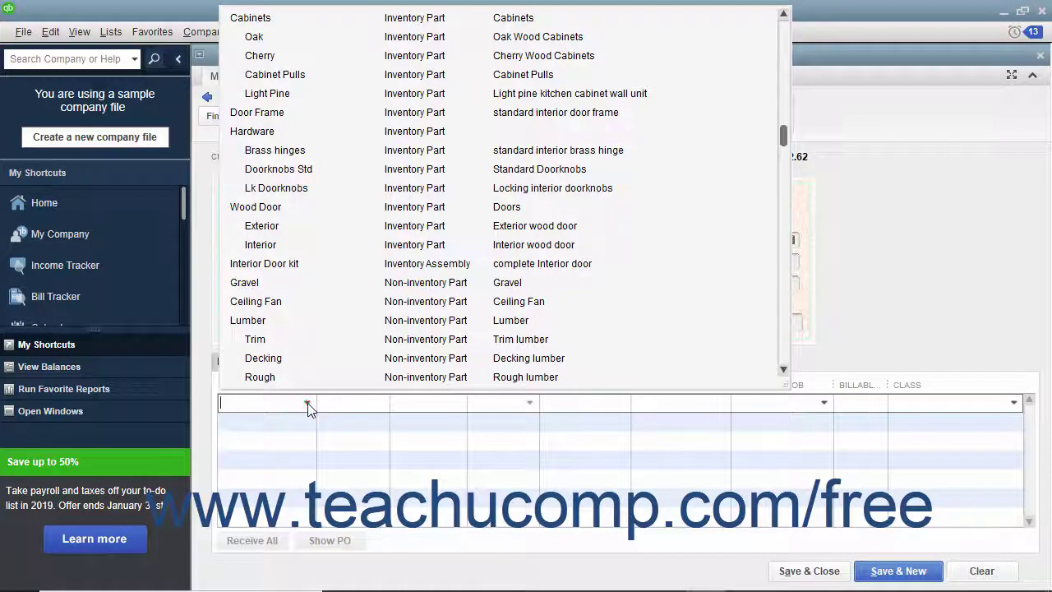
pyautogui.click(308, 407)
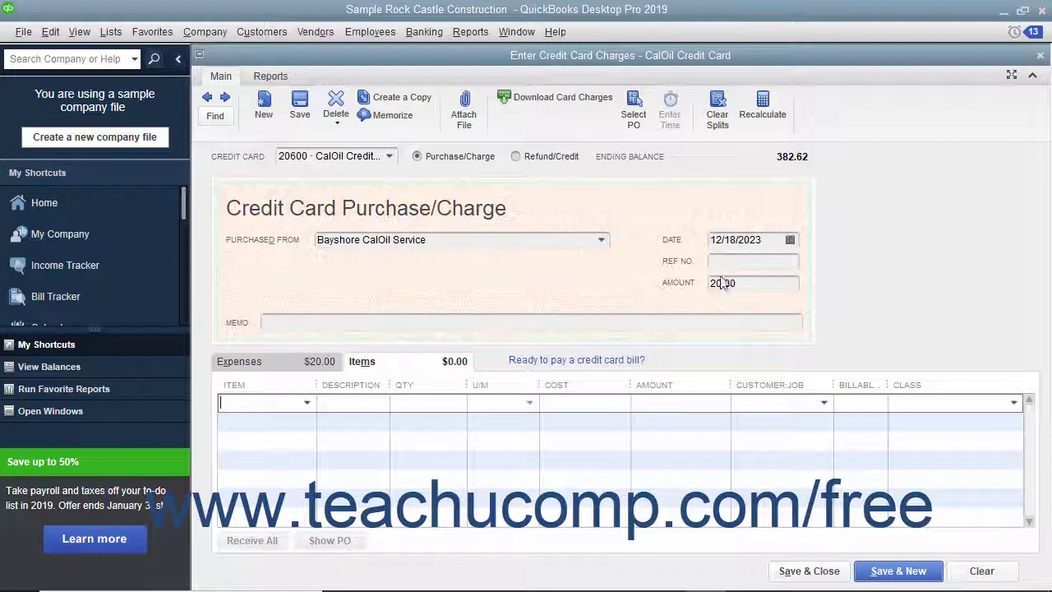
pyautogui.click(721, 283)
pyautogui.click(300, 370)
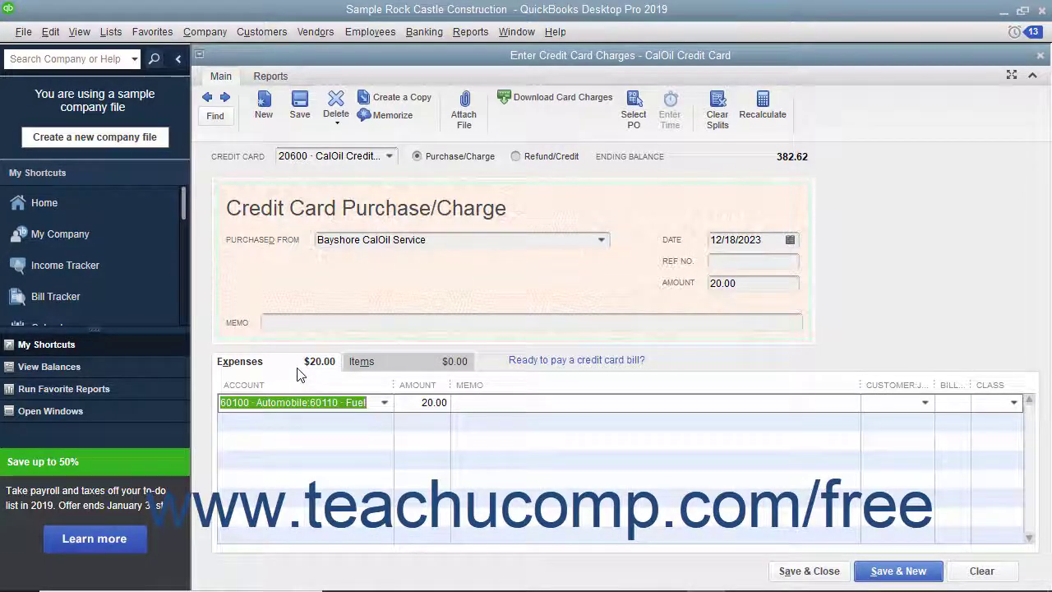
# Save and close the 20.00 charge, bringing the CalOil balance to 402.62.
pyautogui.click(787, 574)
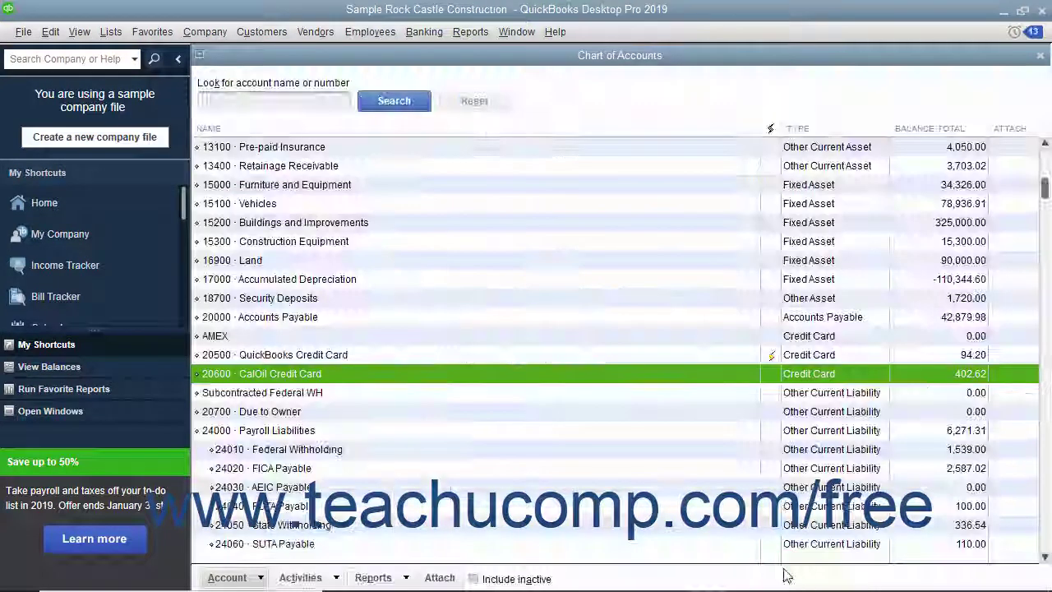